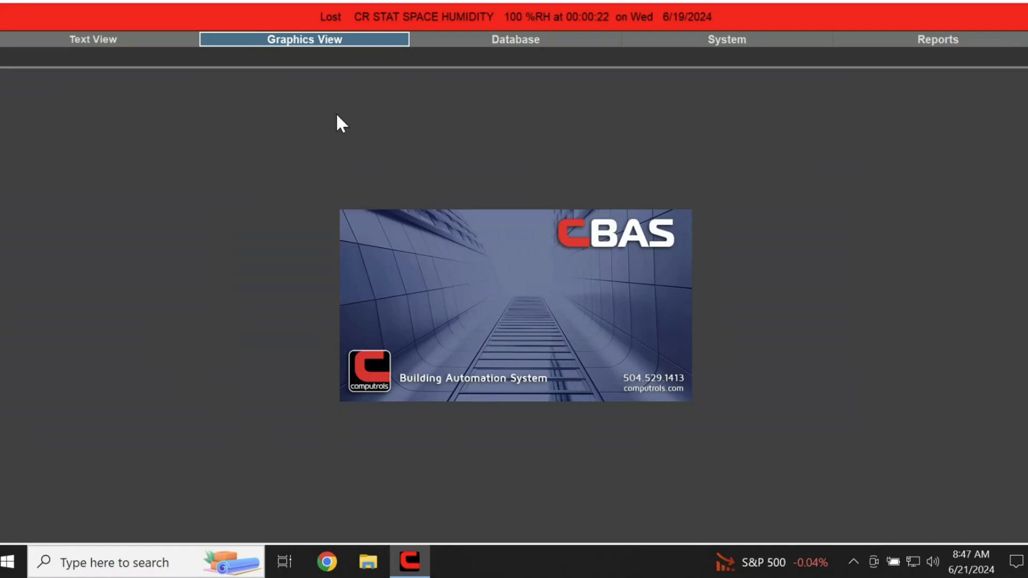
- Open the floor plan graphic and bring up the history graph settings for the FR #3 temperature point
{"action": "left_click", "coordinate": [349, 38]}
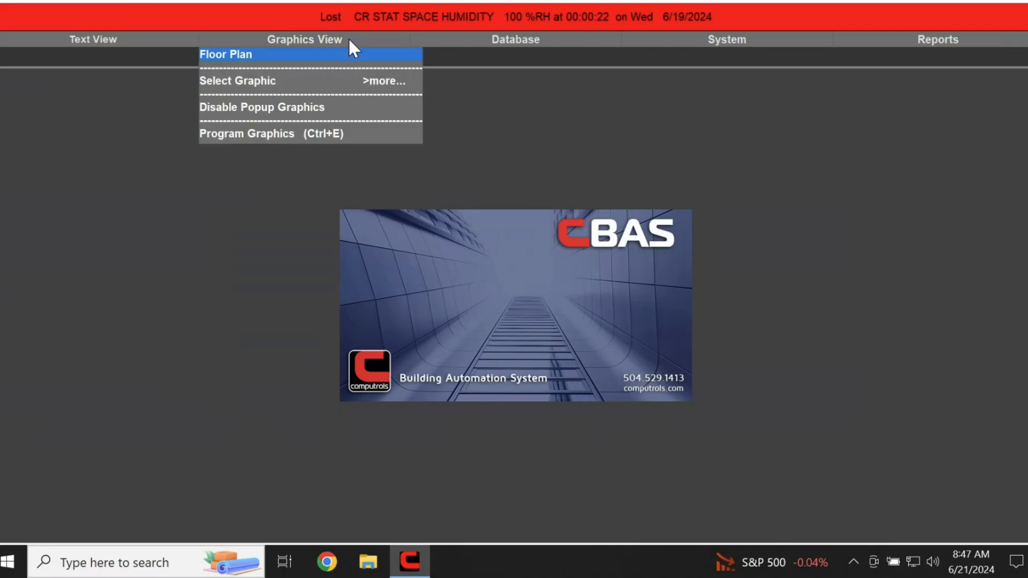
{"action": "left_click", "coordinate": [347, 54]}
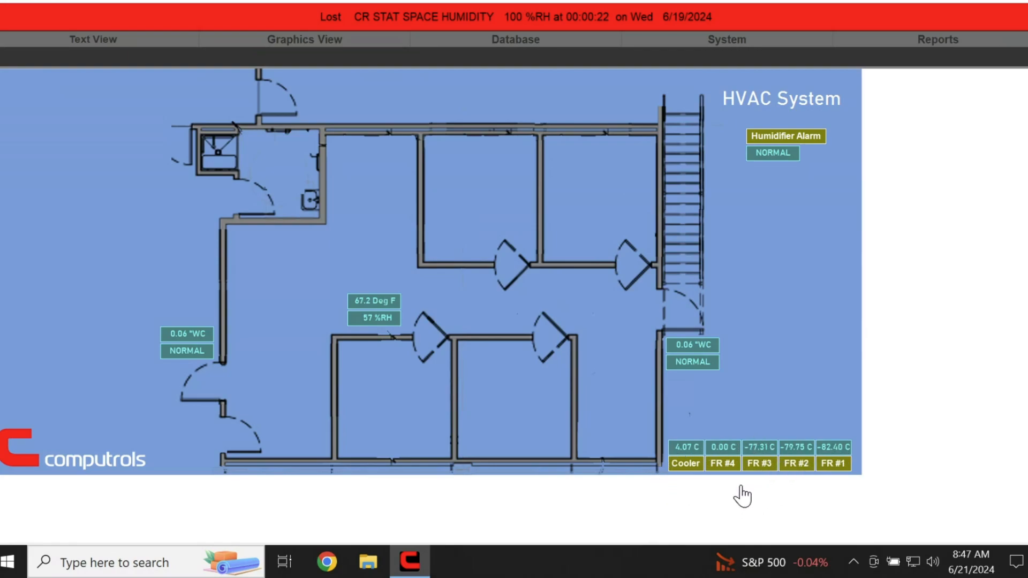
{"action": "left_click", "coordinate": [759, 445]}
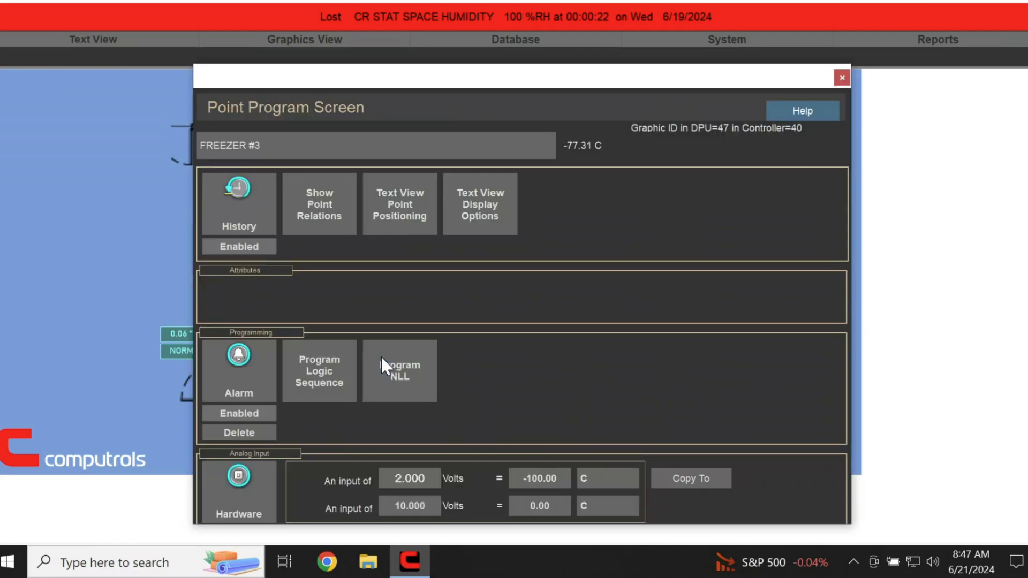
{"action": "left_click", "coordinate": [252, 210]}
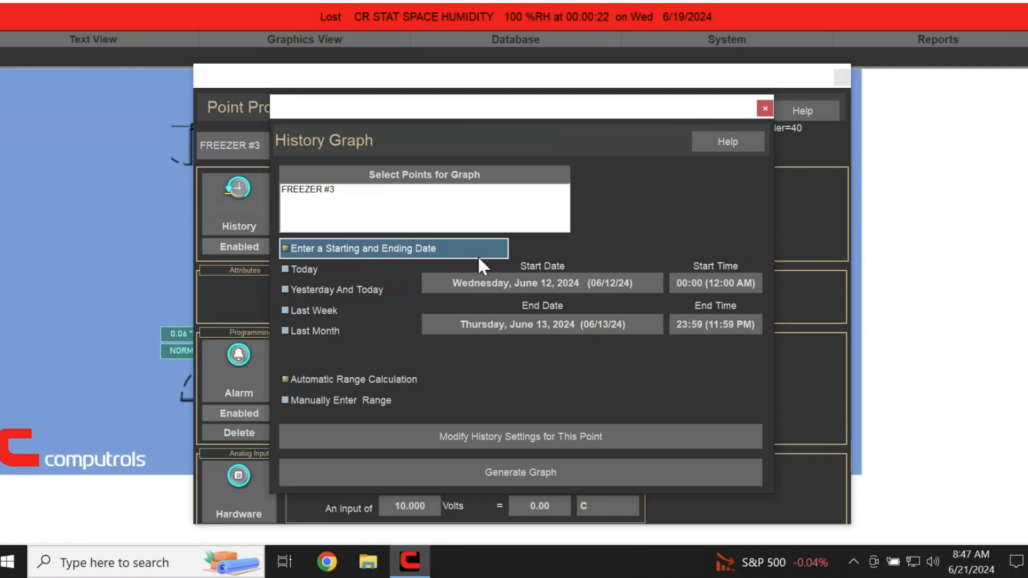
- Generate the FREEZER #3 history graph from June 12 to June 13, 2024, and zoom in on the temperature trace
{"action": "left_click", "coordinate": [591, 281]}
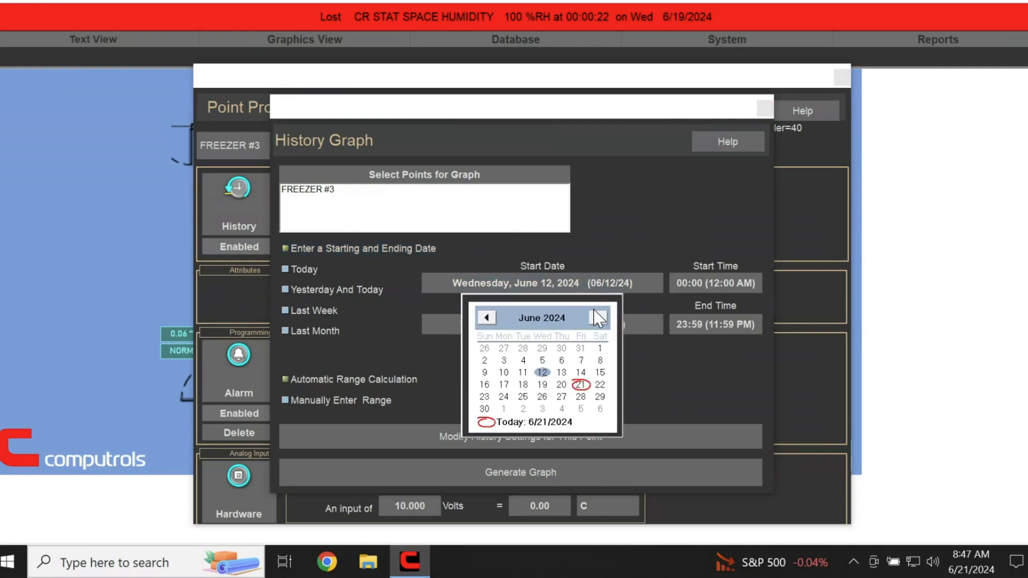
{"action": "left_click", "coordinate": [543, 371]}
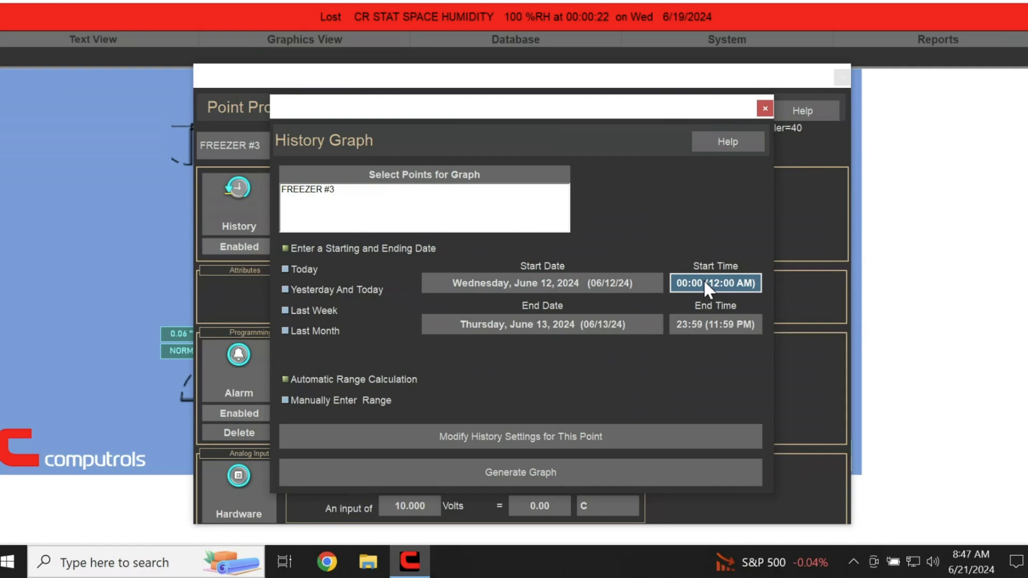
{"action": "left_click", "coordinate": [603, 325]}
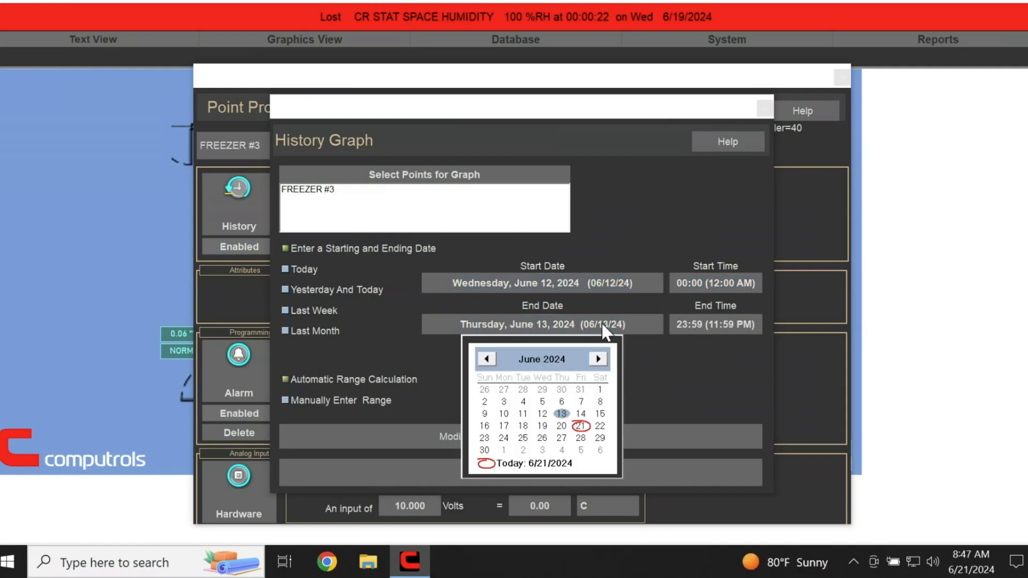
{"action": "left_click", "coordinate": [561, 414]}
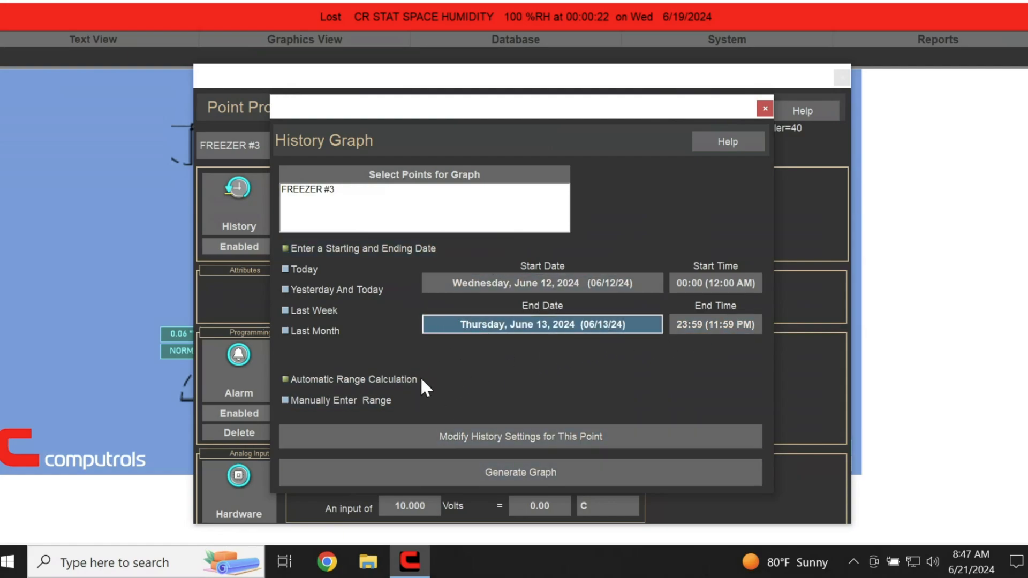
{"action": "left_click", "coordinate": [468, 473]}
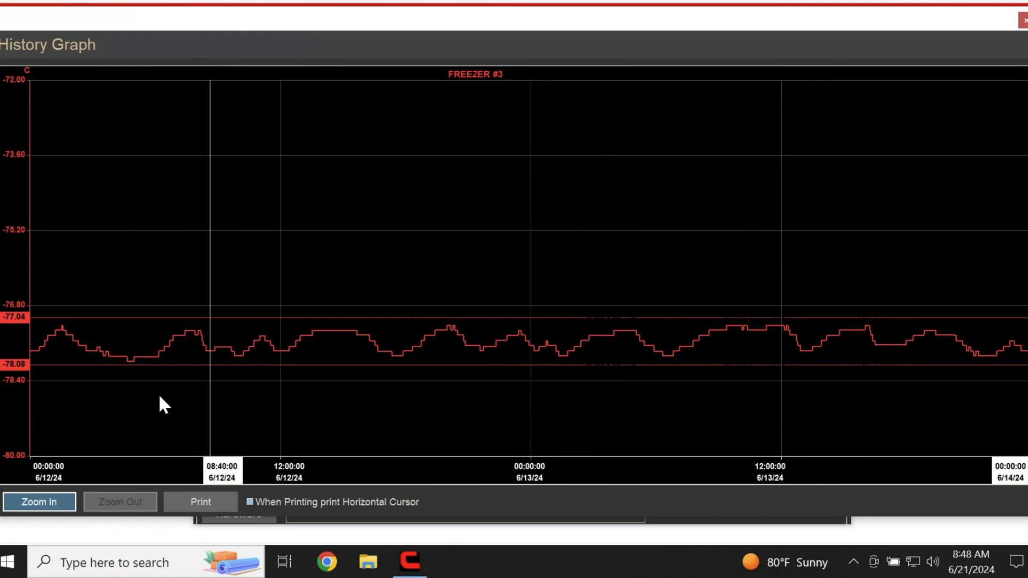
{"action": "left_click", "coordinate": [38, 501]}
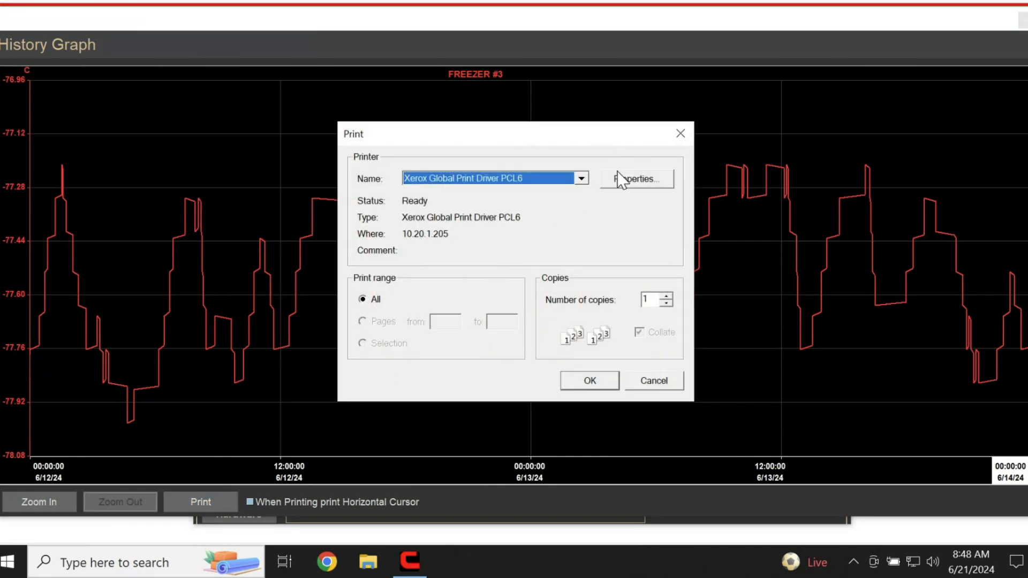
- Print the history graph with Microsoft Print to PDF and save it on the Desktop as FR3_6_13
{"action": "left_click", "coordinate": [581, 180]}
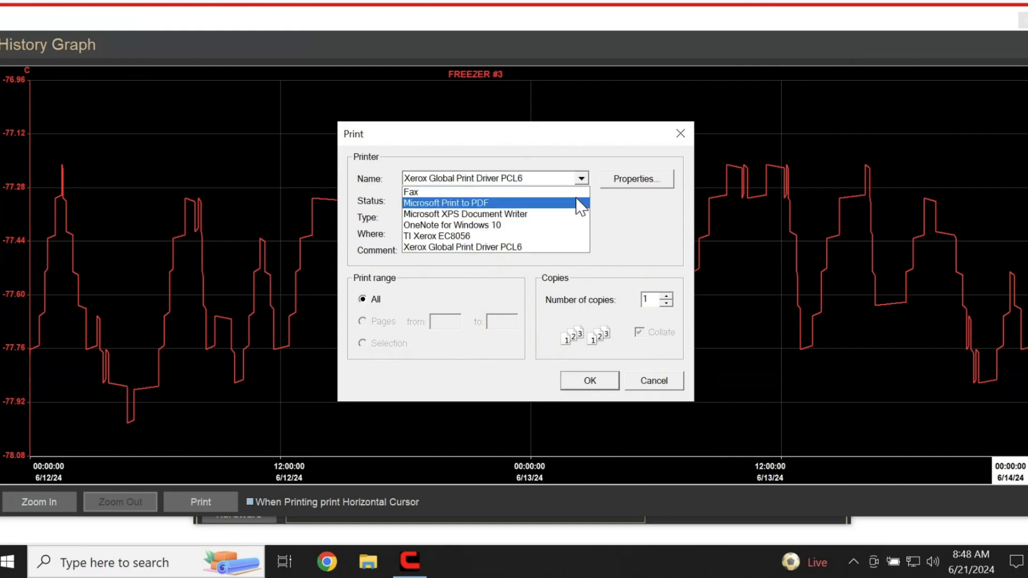
{"action": "left_click", "coordinate": [580, 203]}
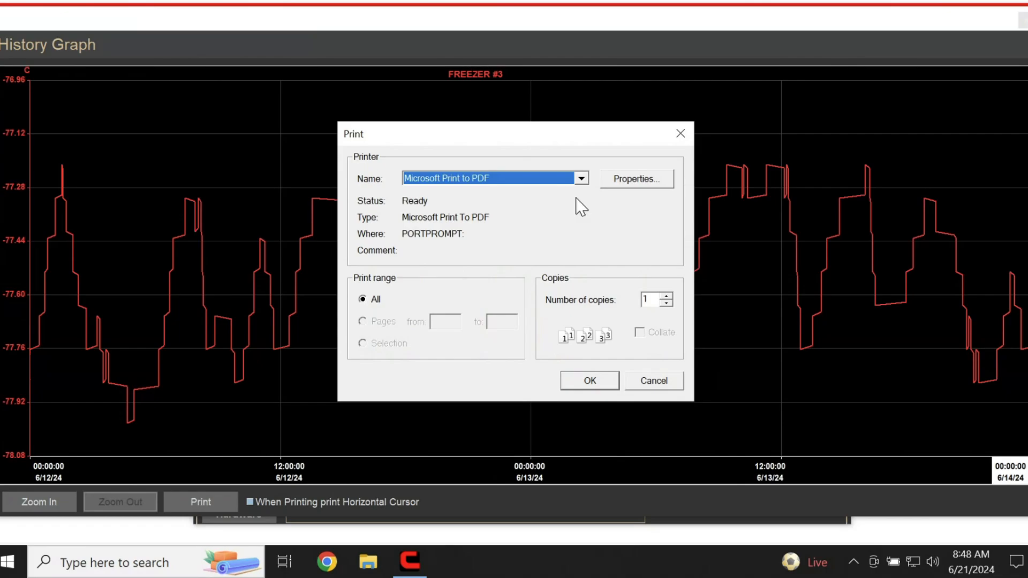
{"action": "left_click", "coordinate": [574, 379]}
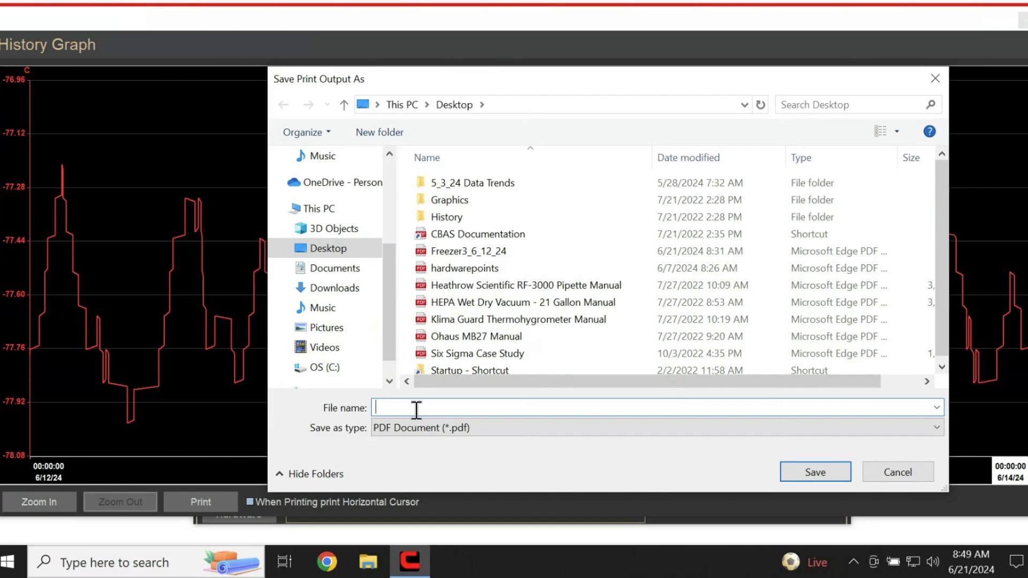
{"action": "type", "text": "F"}
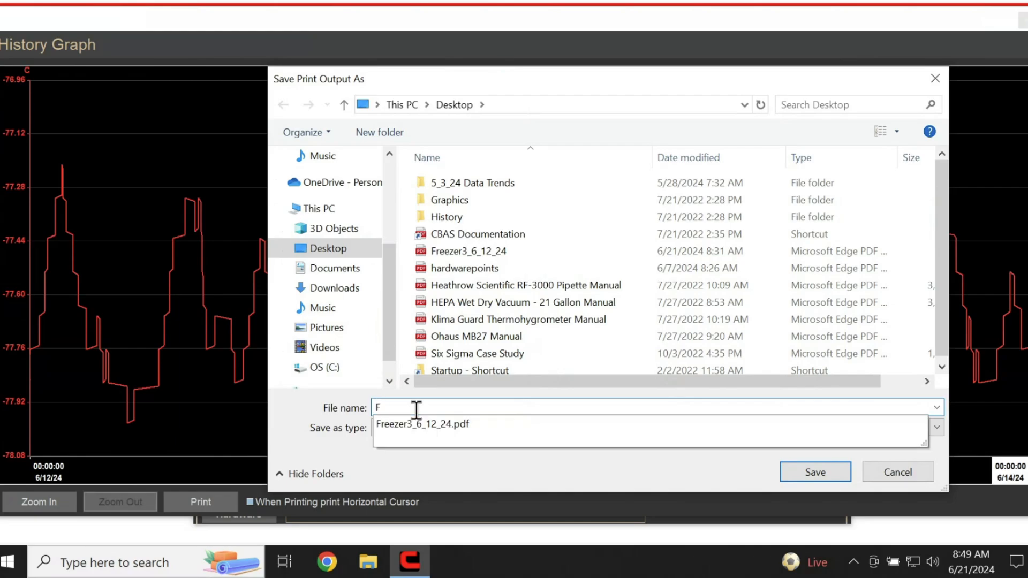
{"action": "type", "text": "R3_6_13"}
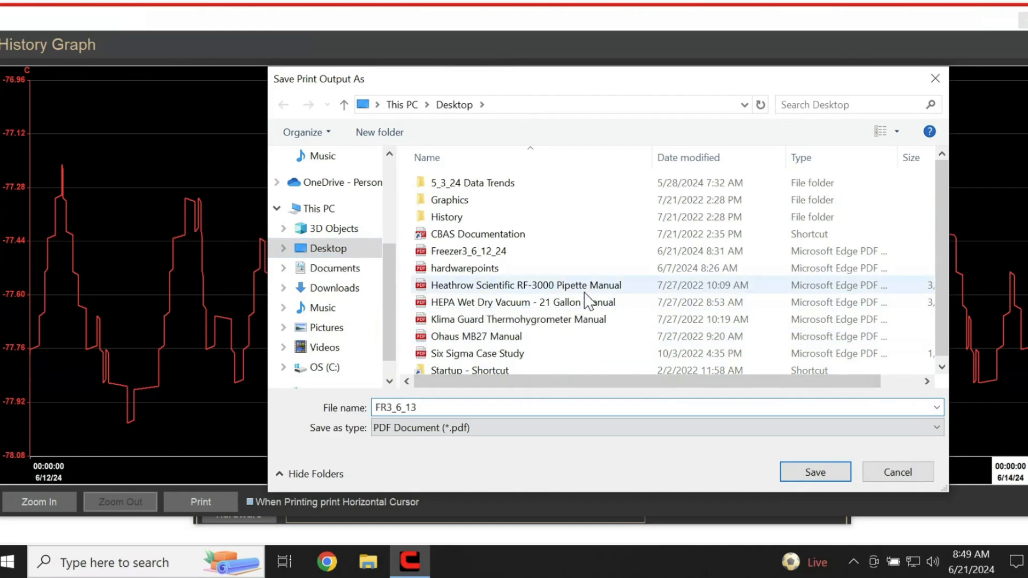
{"action": "left_click", "coordinate": [818, 471]}
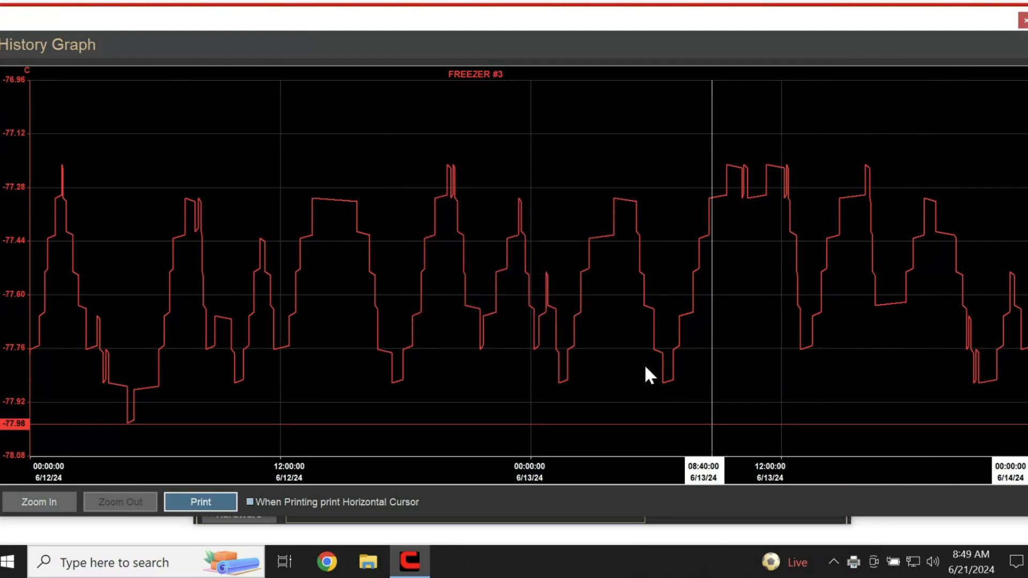
- Close the history graph, its settings and the FREEZER #3 point screen to return to the floor plan
{"action": "left_click", "coordinate": [645, 365]}
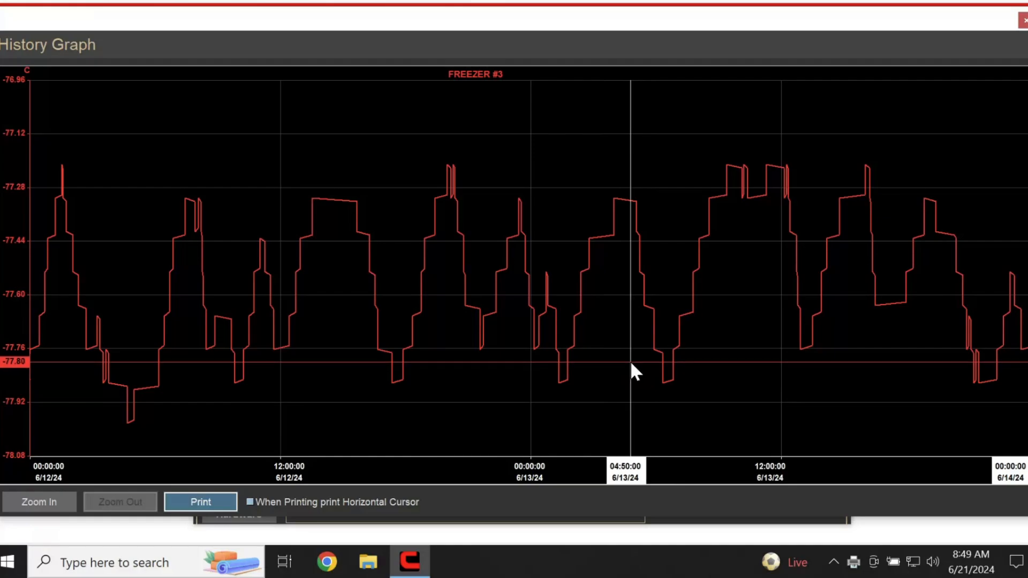
{"action": "key", "text": "Escape"}
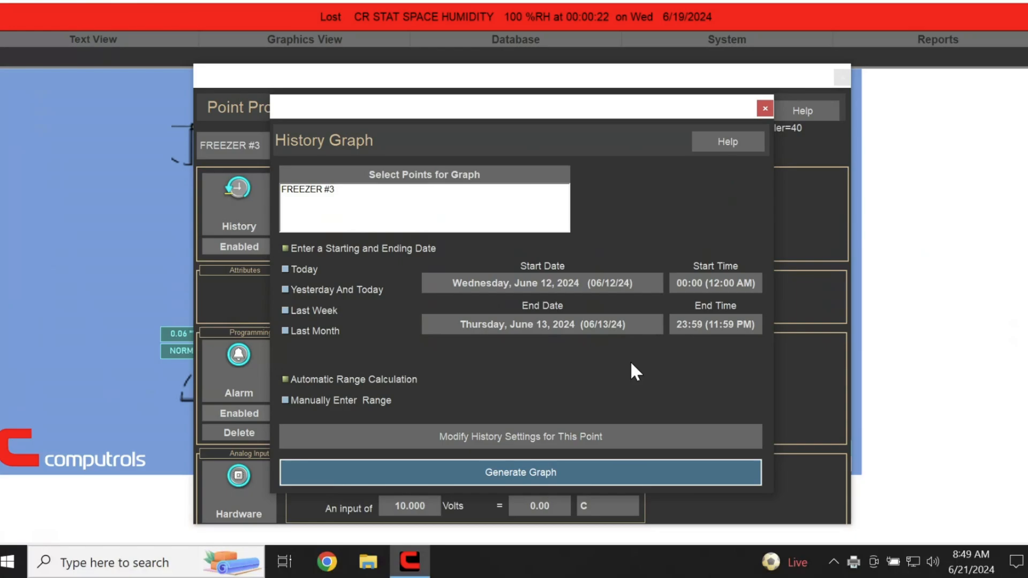
{"action": "key", "text": "Escape"}
{"action": "key", "text": "Escape"}
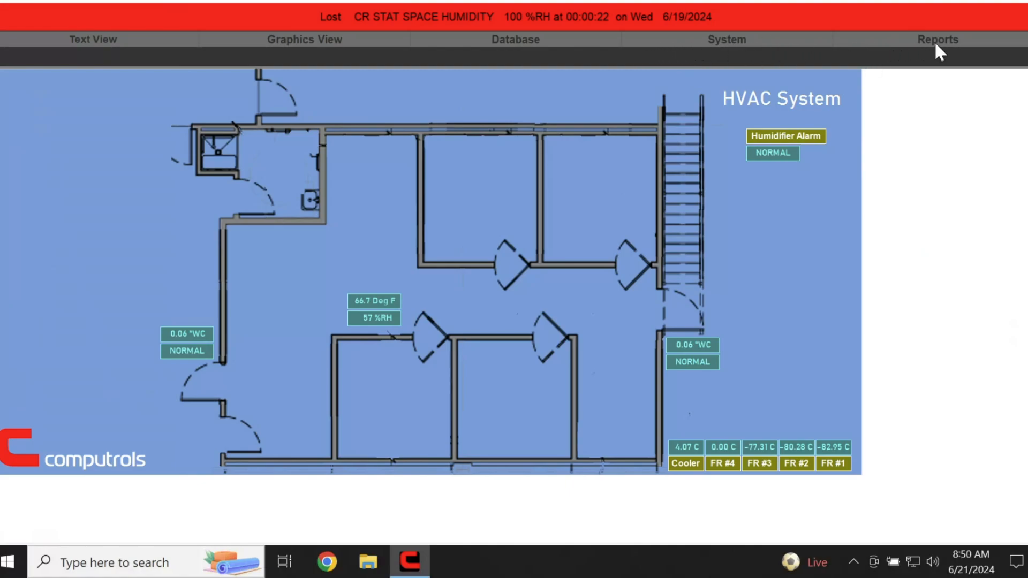
- Start a History Report and select FREEZER #3 as its point
{"action": "left_click", "coordinate": [981, 37]}
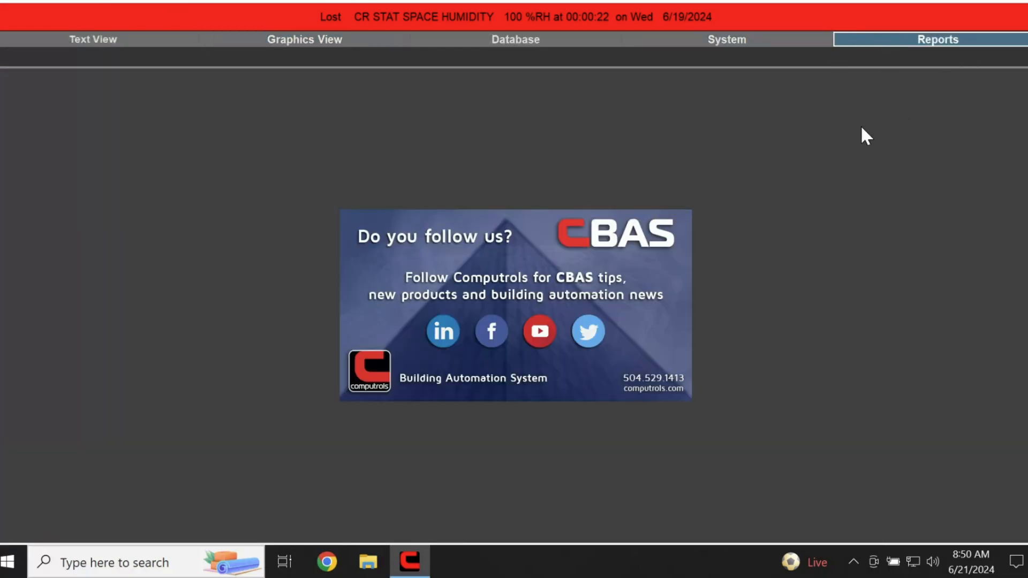
{"action": "left_click", "coordinate": [945, 42]}
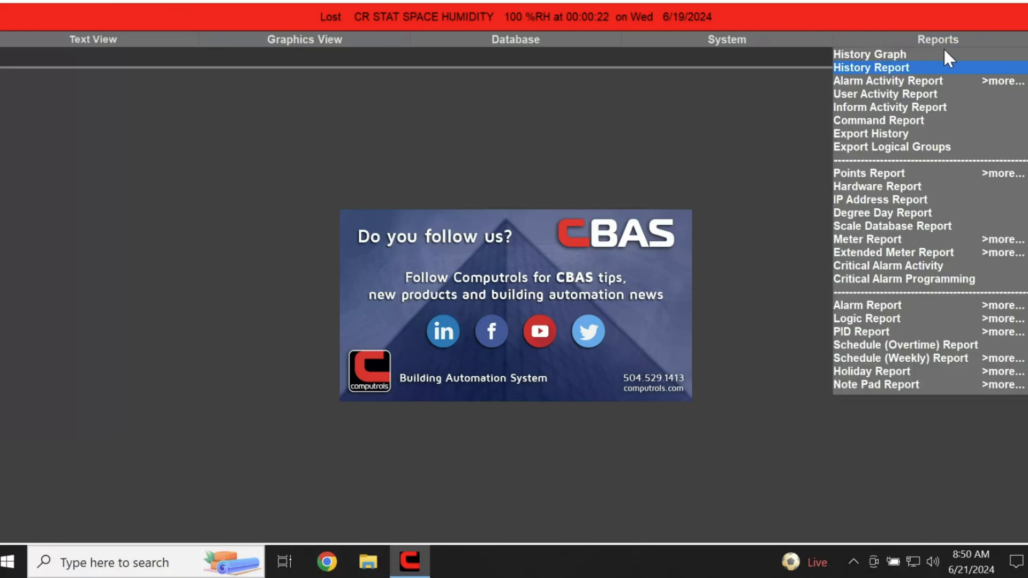
{"action": "left_click", "coordinate": [923, 66]}
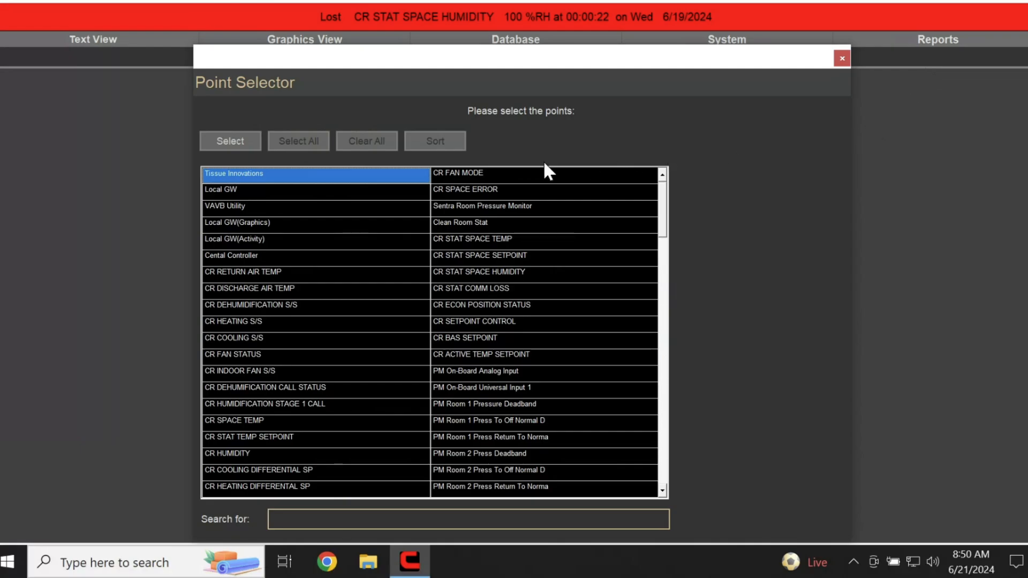
{"action": "left_click", "coordinate": [665, 472]}
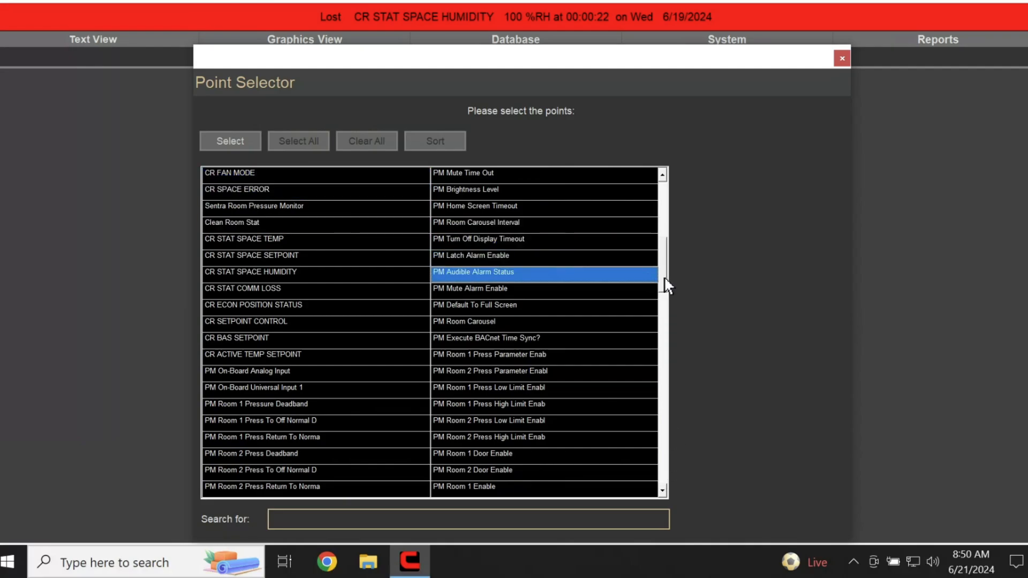
{"action": "left_click_drag", "start_coordinate": [664, 284], "coordinate": [668, 487]}
{"action": "left_click", "coordinate": [349, 444]}
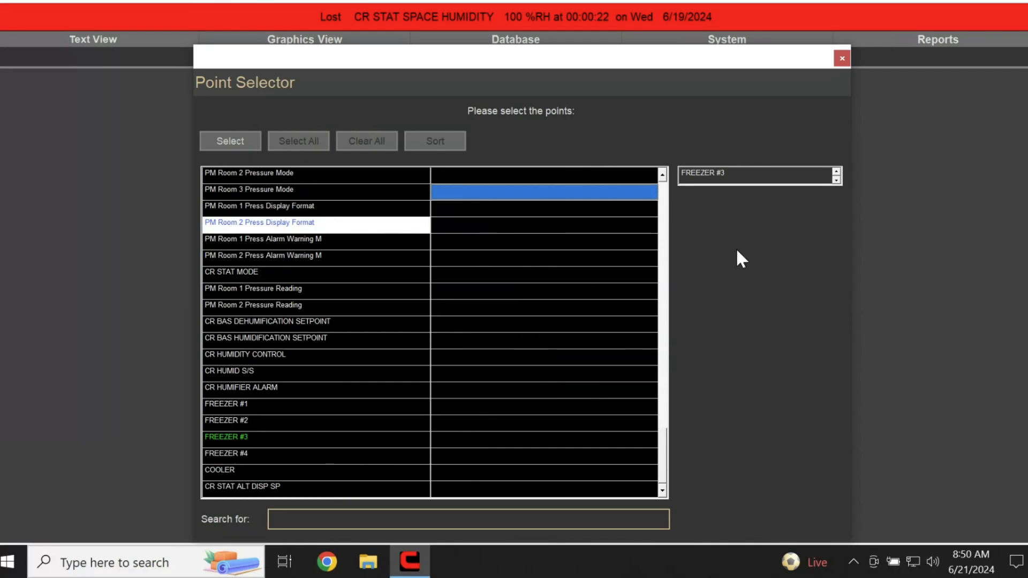
{"action": "left_click", "coordinate": [738, 300]}
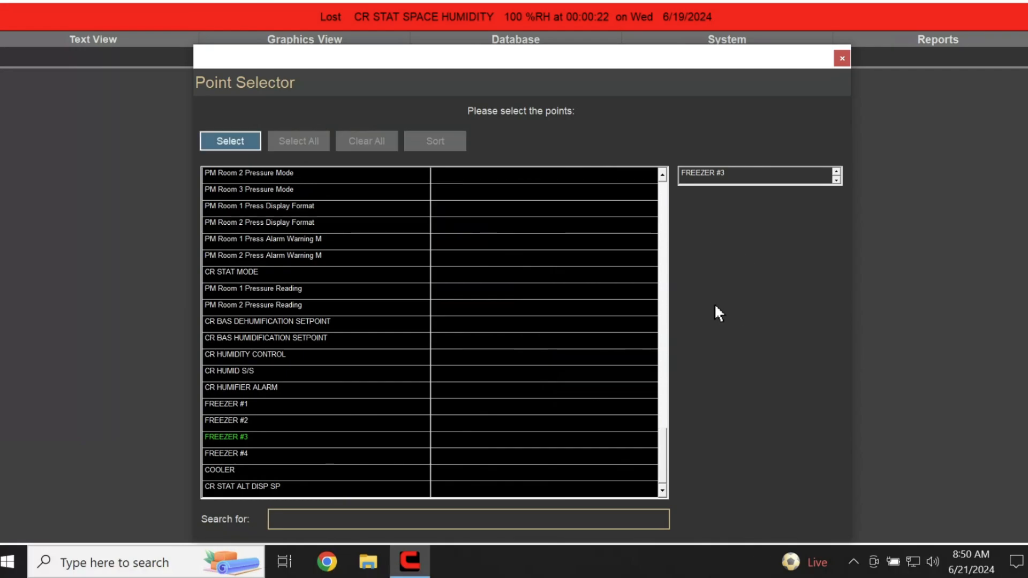
{"action": "right_click", "coordinate": [346, 321]}
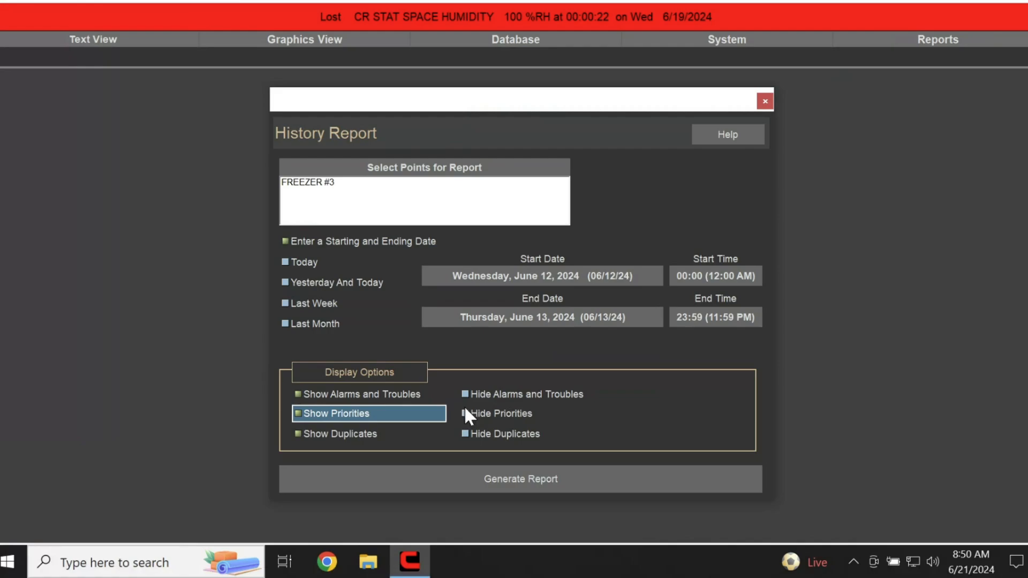
- Hide alarms and troubles, priorities and duplicates in the history report, and generate it
{"action": "left_click", "coordinate": [527, 394]}
{"action": "left_click", "coordinate": [527, 409]}
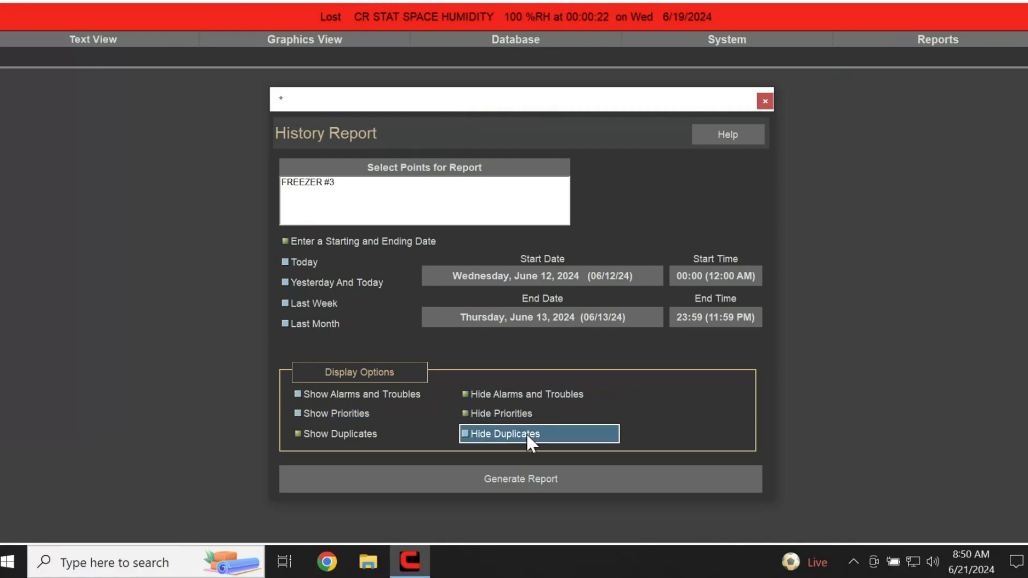
{"action": "left_click", "coordinate": [528, 431]}
{"action": "left_click", "coordinate": [506, 477]}
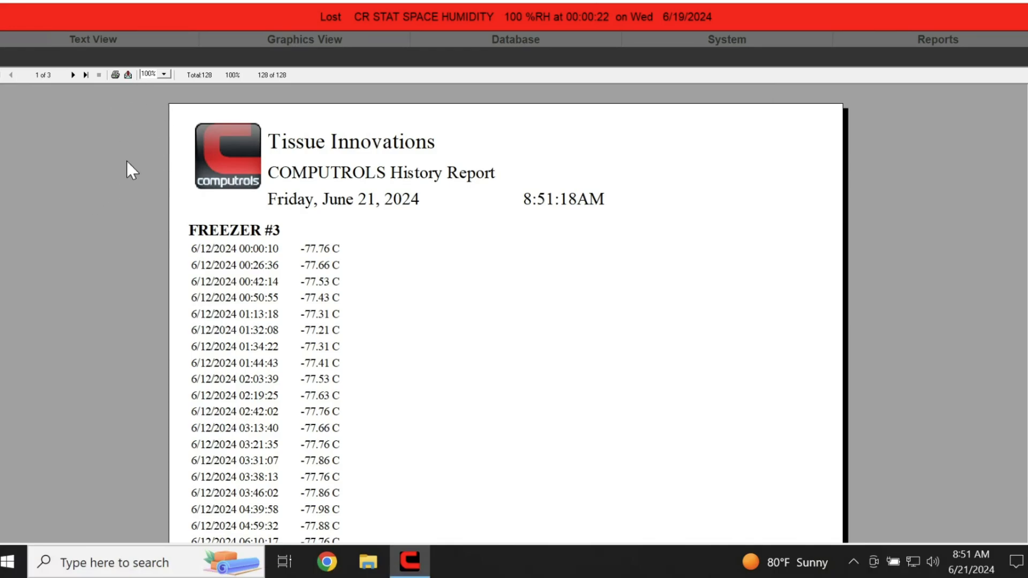
- Export the report to a disk file as comma-separated values (CSV), keeping the report's number and date formats
{"action": "left_click", "coordinate": [128, 75]}
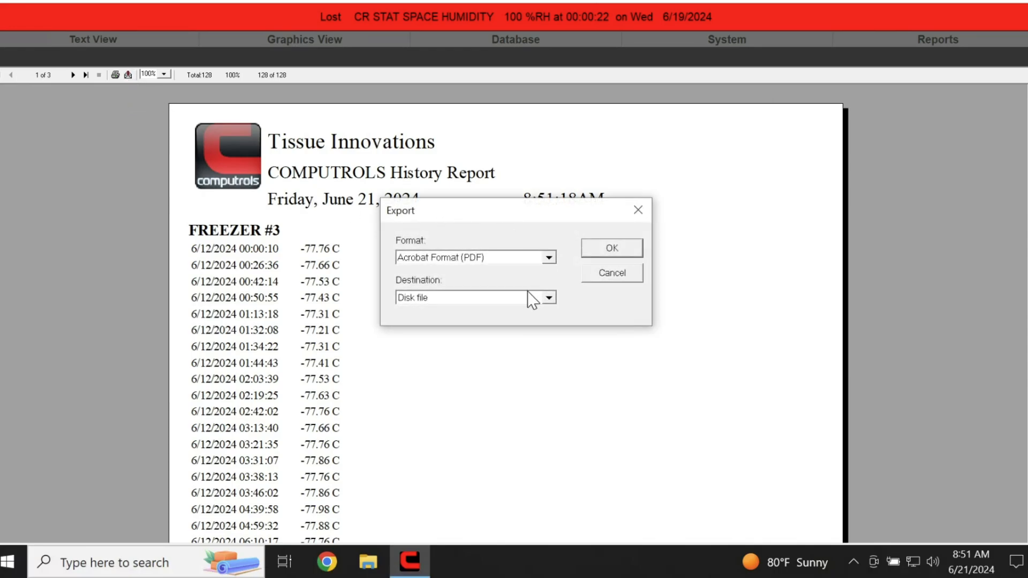
{"action": "left_click", "coordinate": [549, 258]}
{"action": "left_click", "coordinate": [530, 272]}
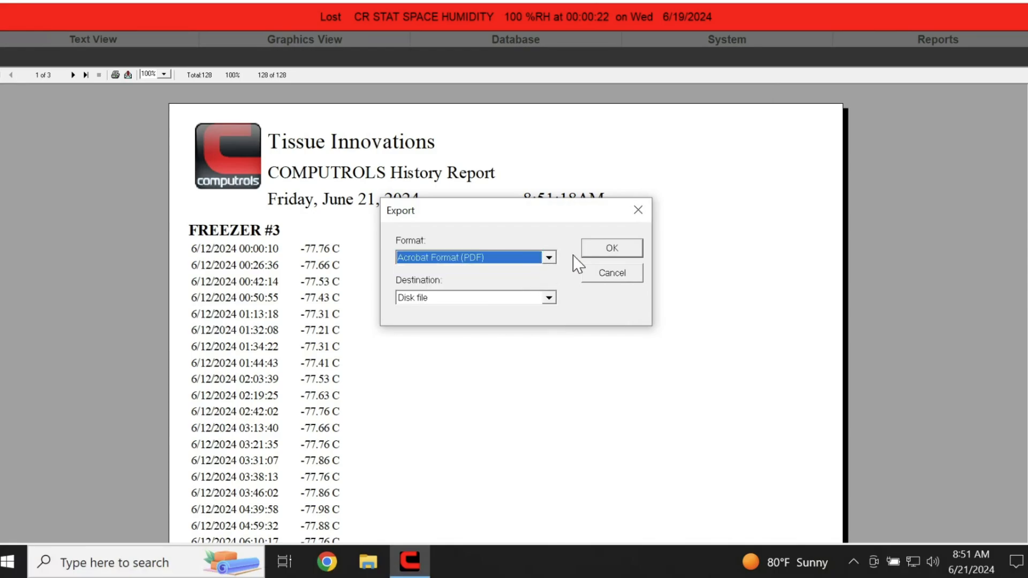
{"action": "left_click", "coordinate": [550, 258]}
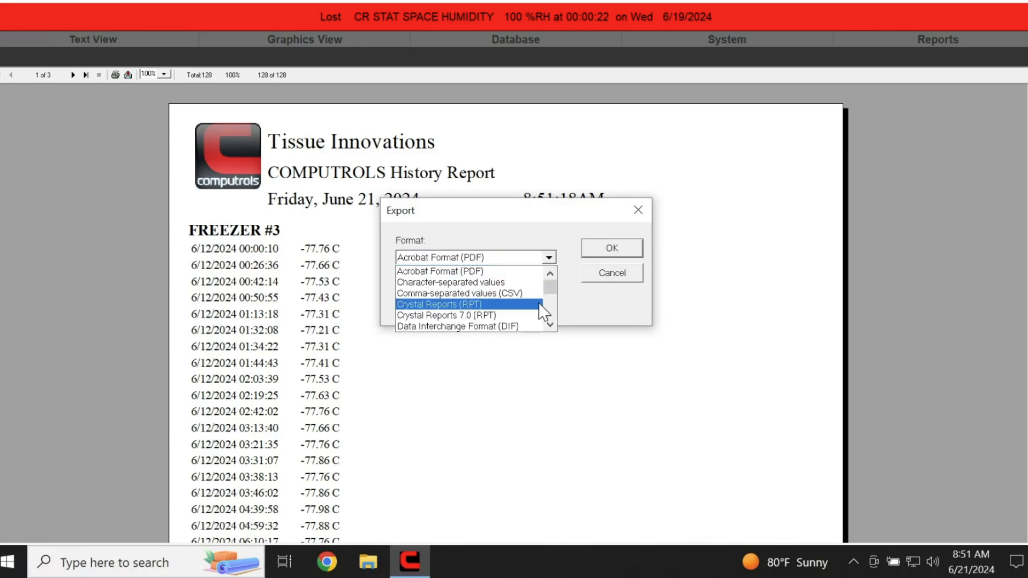
{"action": "left_click", "coordinate": [538, 293]}
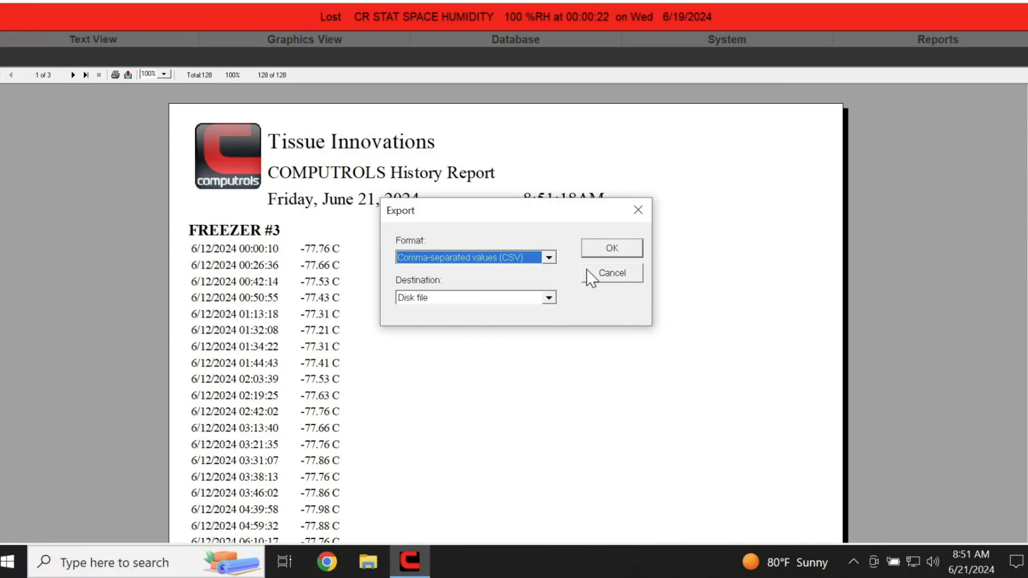
{"action": "left_click", "coordinate": [615, 249]}
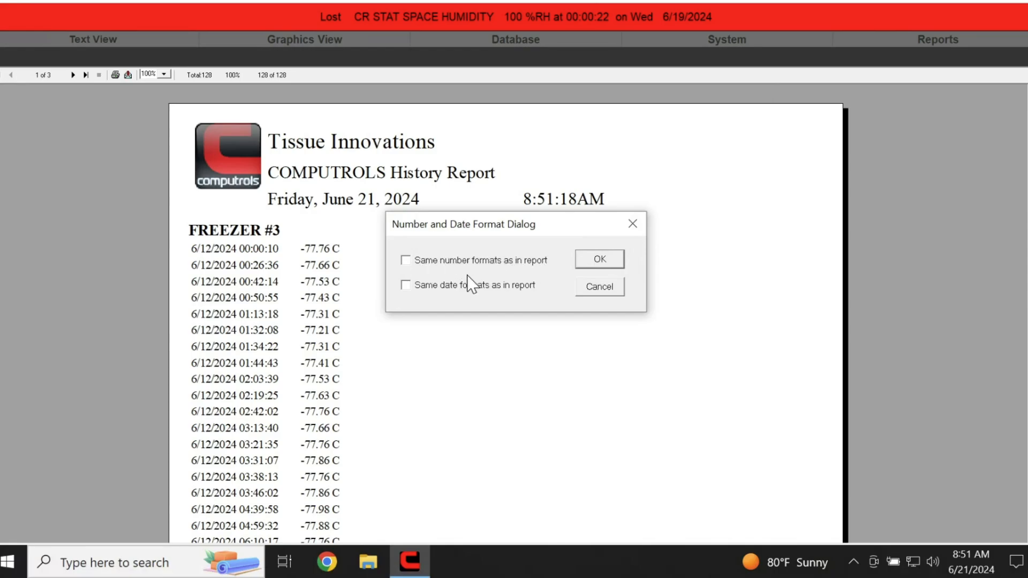
{"action": "left_click", "coordinate": [407, 286]}
{"action": "left_click", "coordinate": [406, 261]}
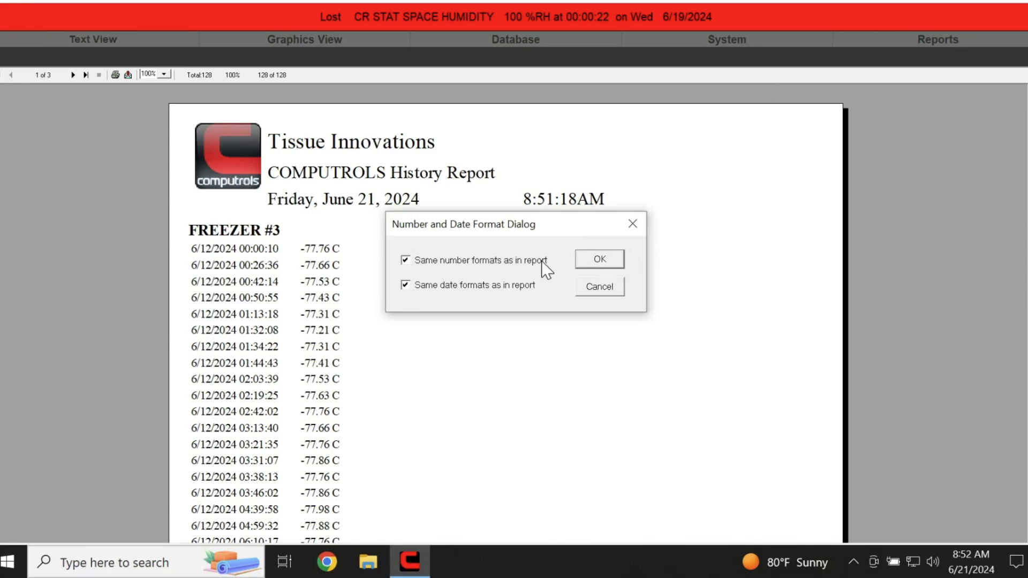
{"action": "left_click", "coordinate": [600, 259]}
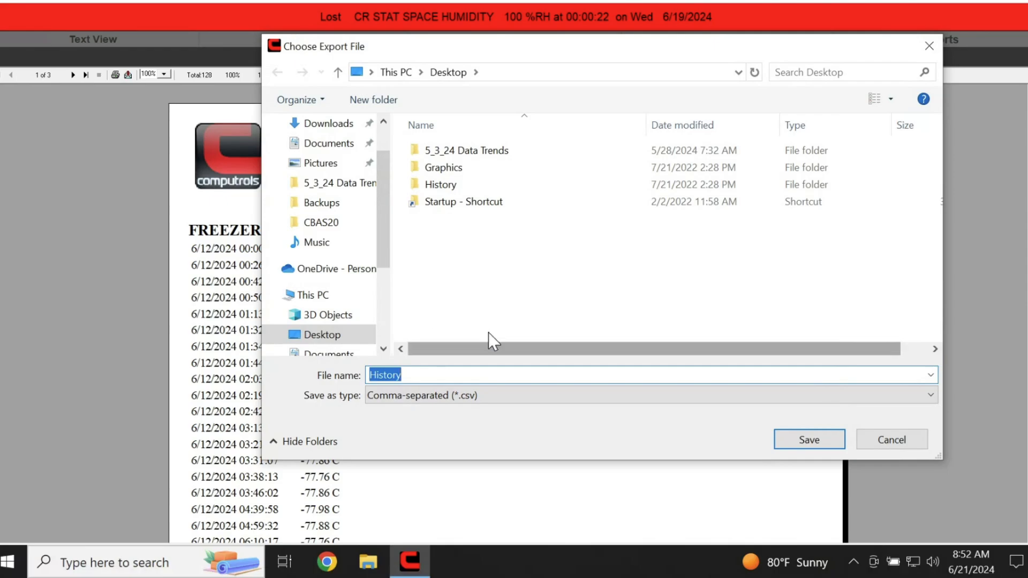
- Save the CSV export on the Desktop under the file name FR3 Raw
{"action": "key", "text": "BackSpace"}
{"action": "type", "text": "F"}
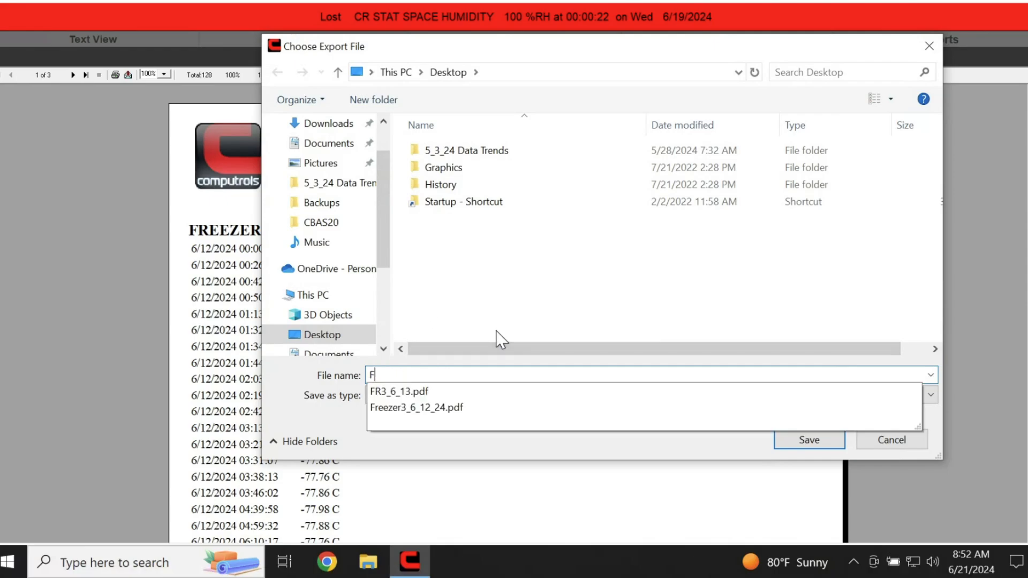
{"action": "type", "text": "R3 Raw"}
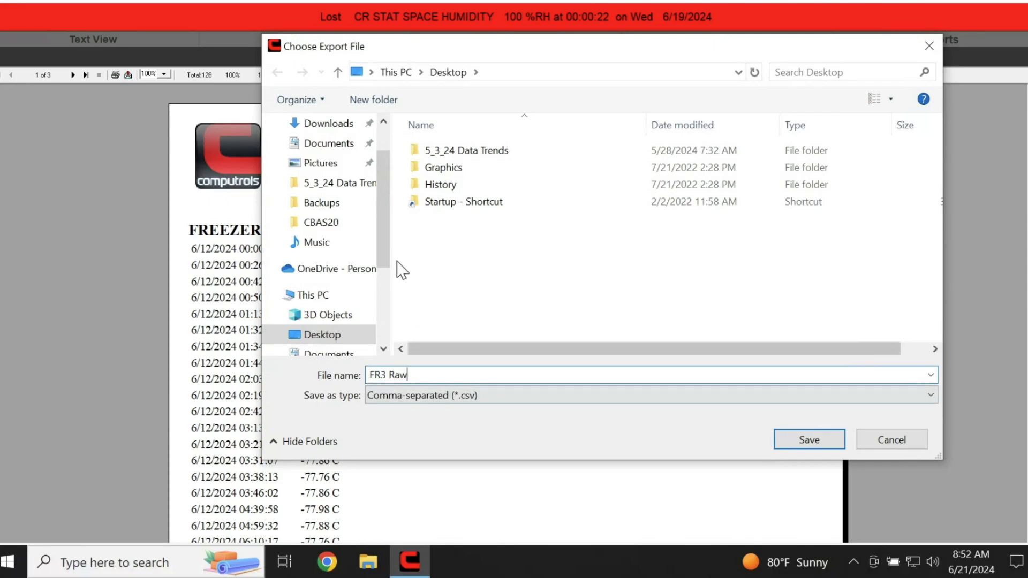
{"action": "left_click", "coordinate": [824, 439]}
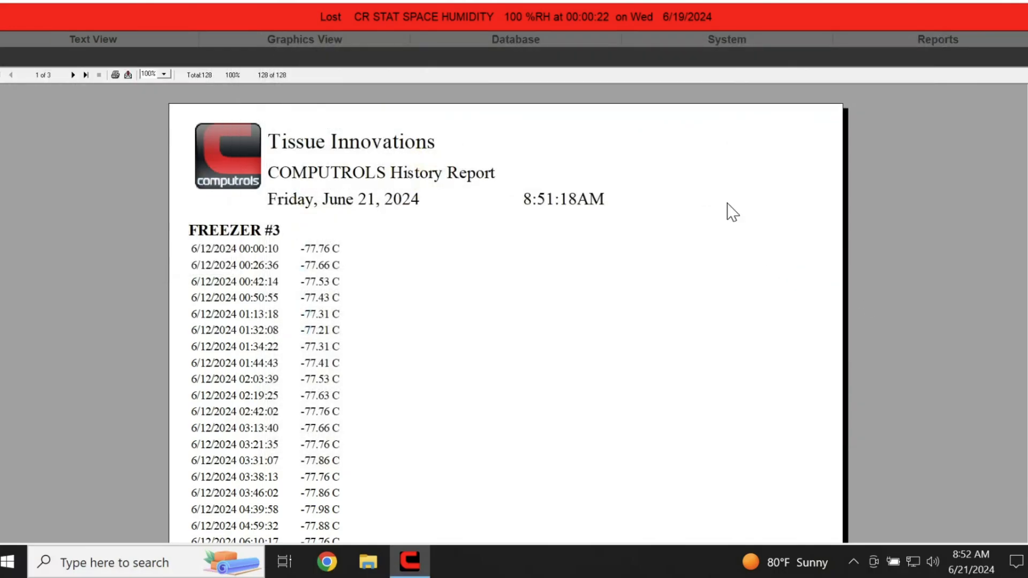
- Close the history report and reopen the floor plan graphic
{"action": "key", "text": "Escape"}
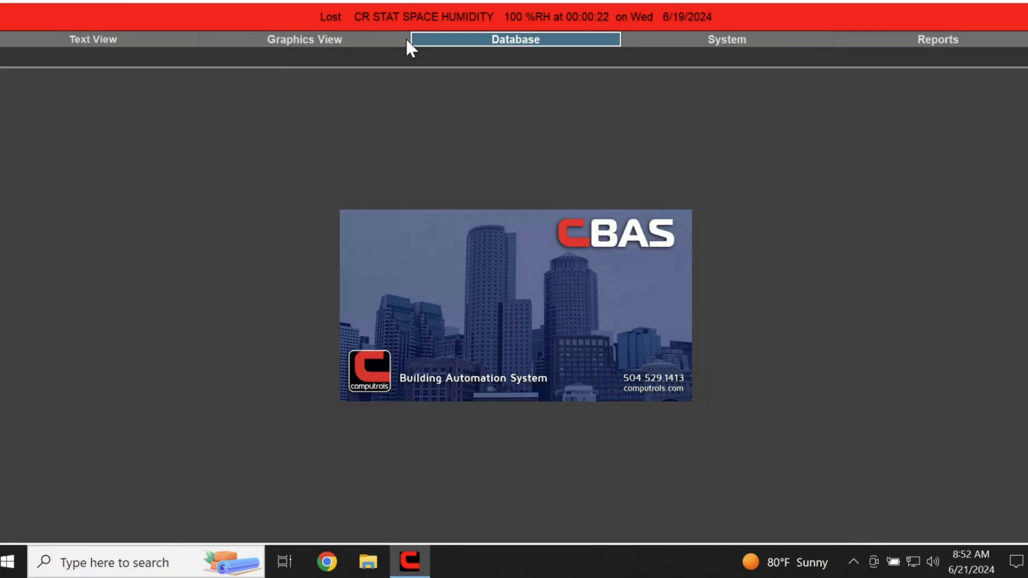
{"action": "left_click", "coordinate": [372, 39]}
{"action": "left_click", "coordinate": [370, 52]}
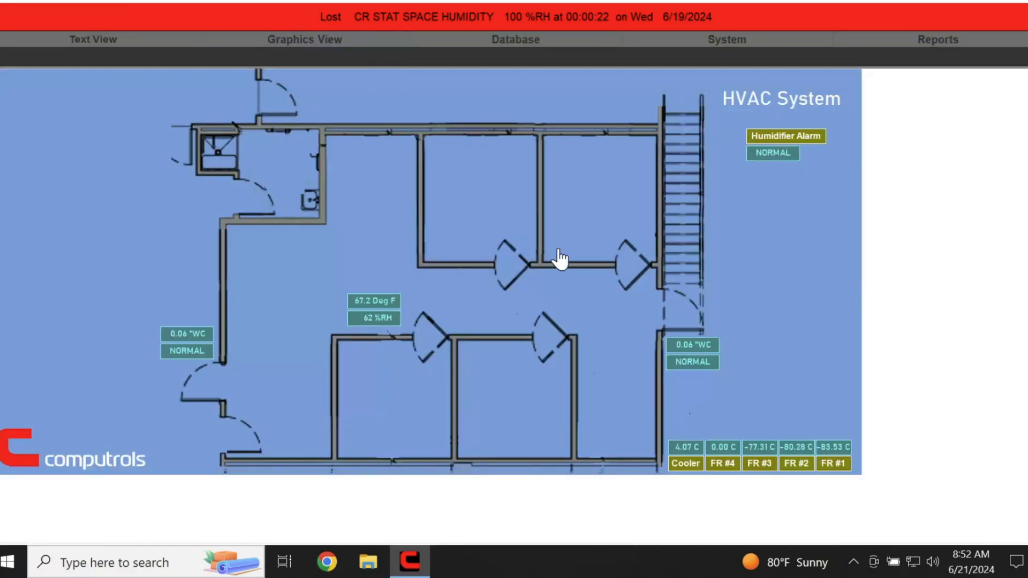